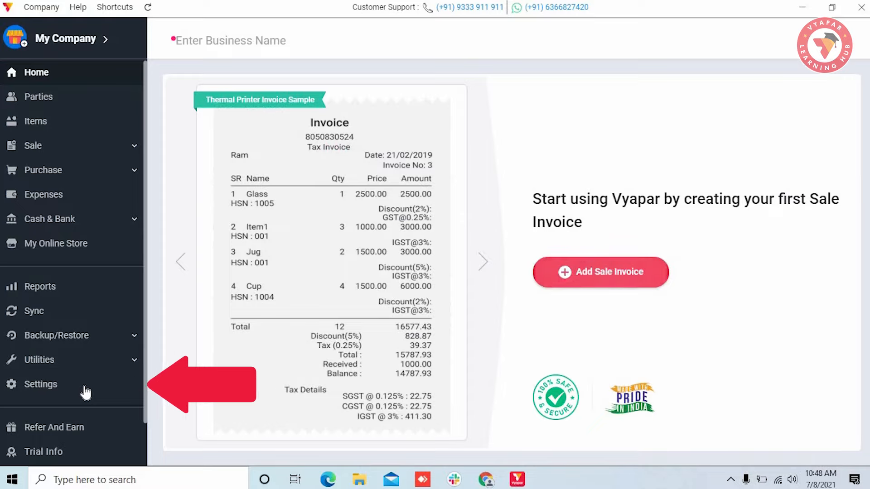
# - Enable the Items Unit option in the item settings
pyautogui.click(86, 390)
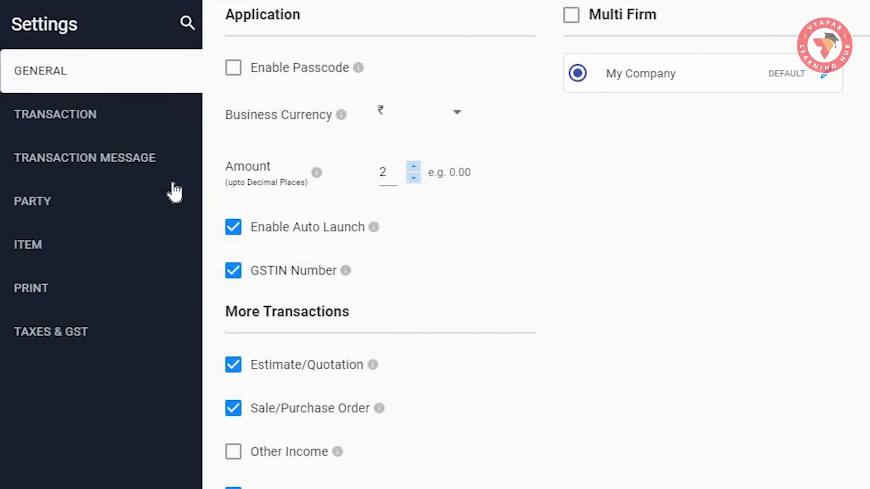
pyautogui.click(140, 129)
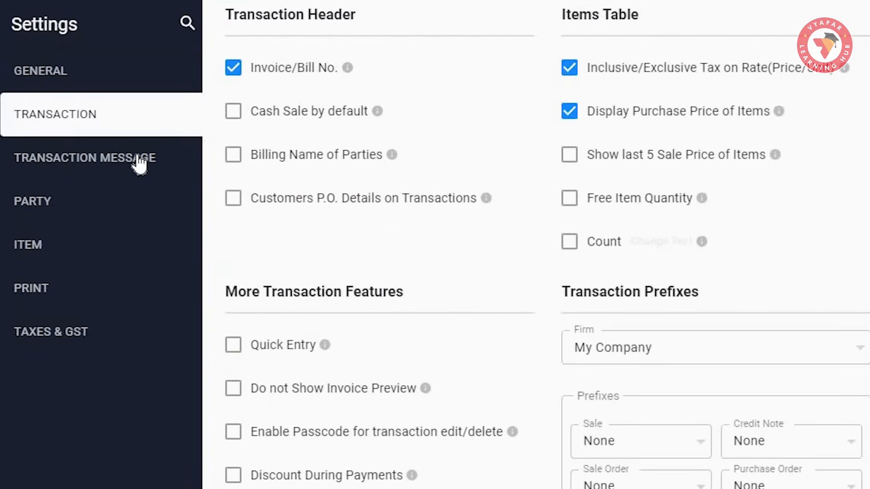
pyautogui.click(139, 163)
pyautogui.click(130, 204)
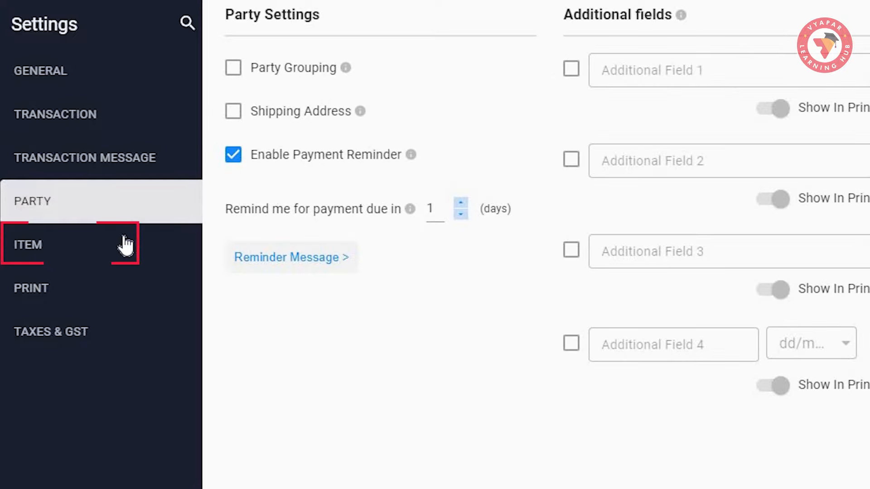
pyautogui.click(92, 254)
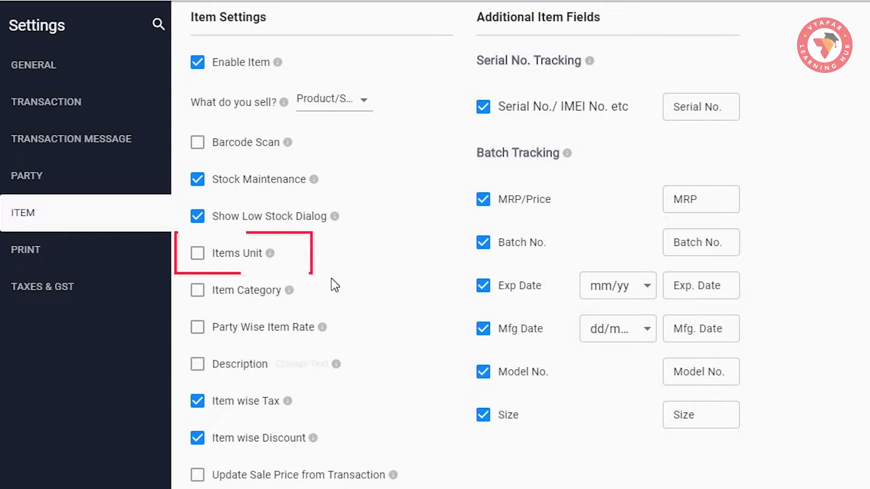
pyautogui.click(201, 257)
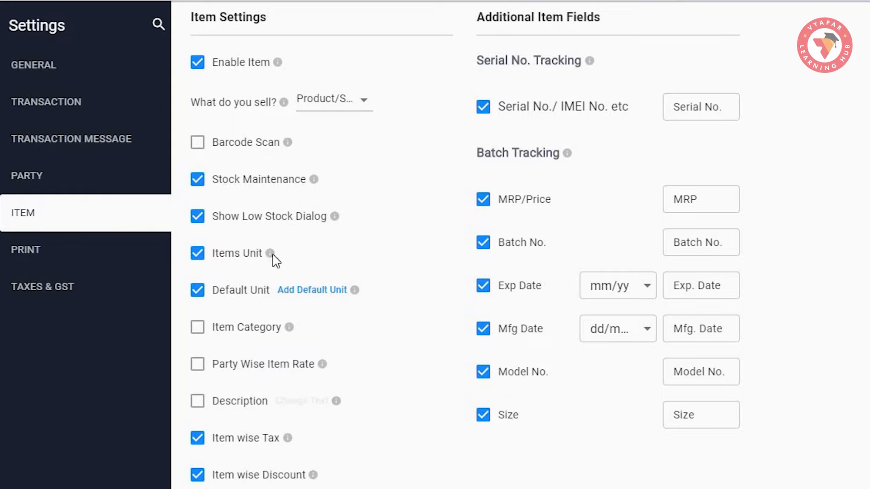
# - Look at the default base and secondary unit selection and close it without saving
pyautogui.moveTo(273, 257)
pyautogui.click(326, 292)
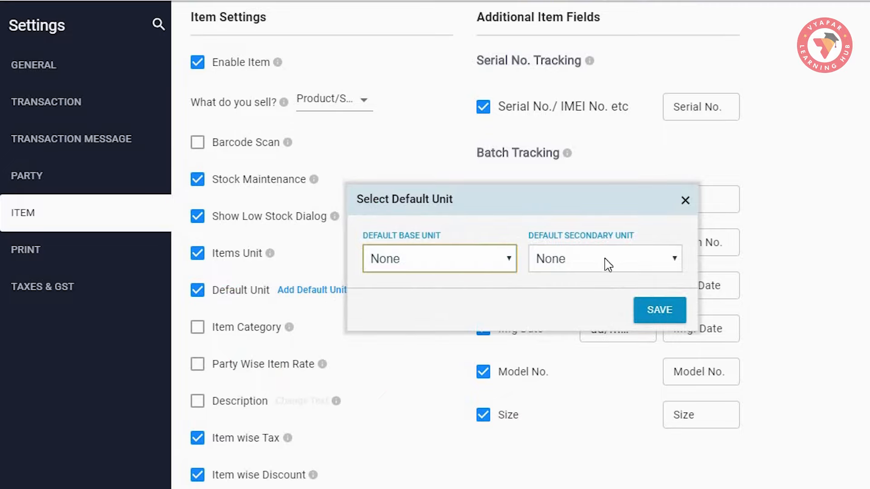
pyautogui.click(684, 201)
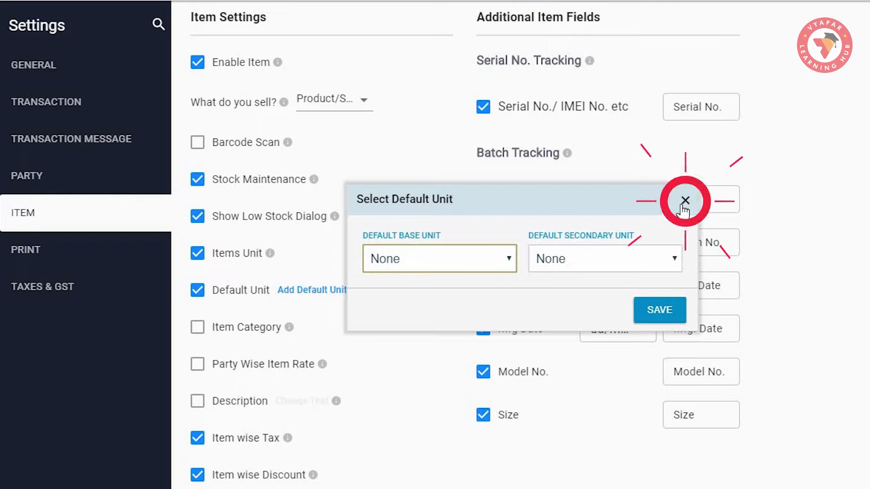
# - Enable the Item Category option in the item settings and close the settings
pyautogui.click(198, 335)
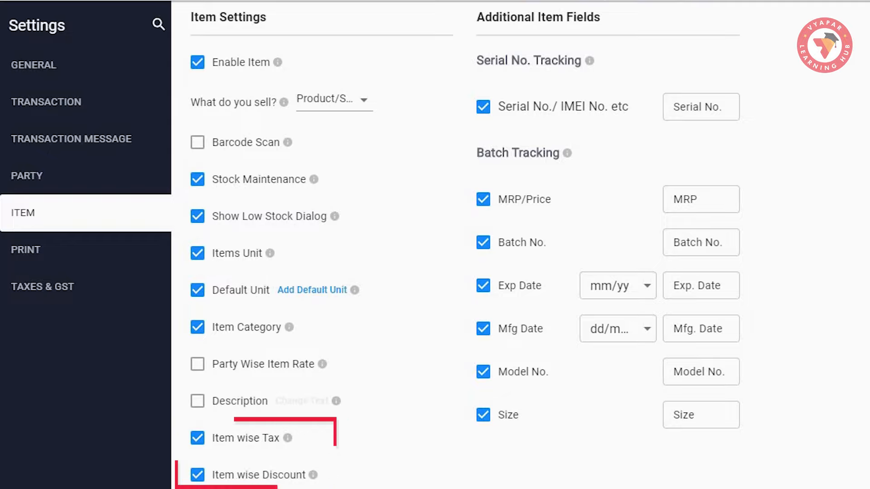
pyautogui.click(196, 443)
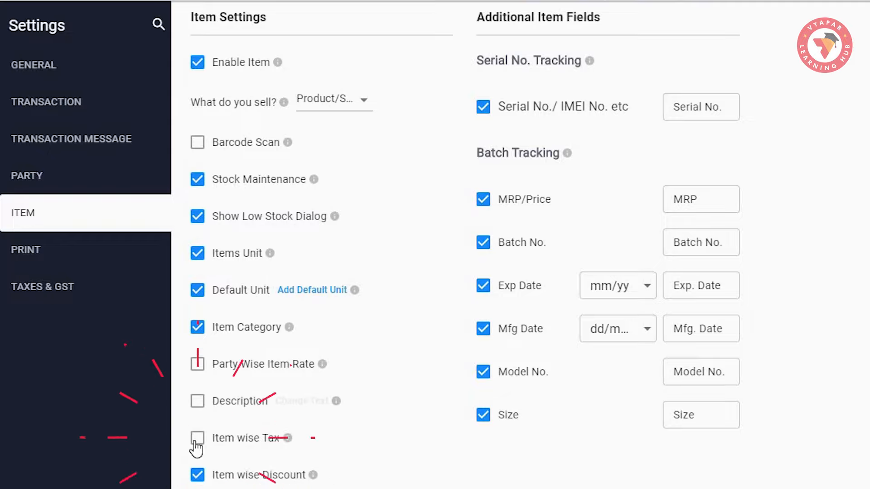
pyautogui.click(196, 443)
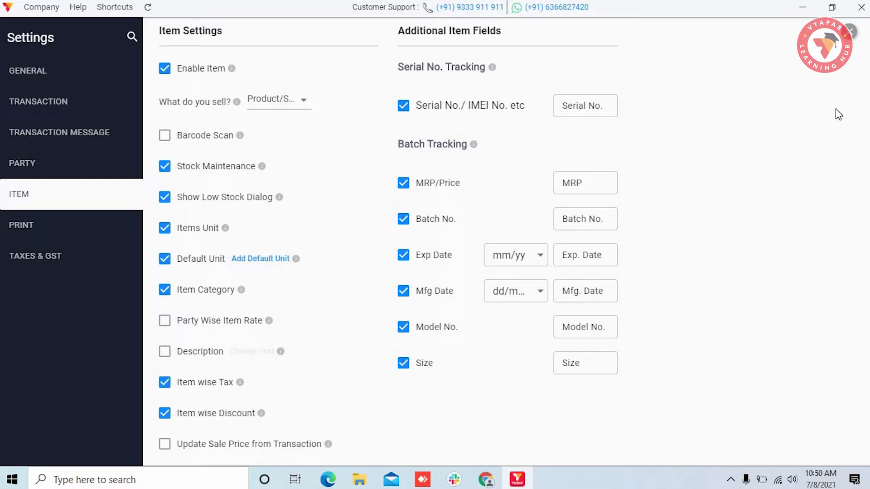
pyautogui.click(849, 32)
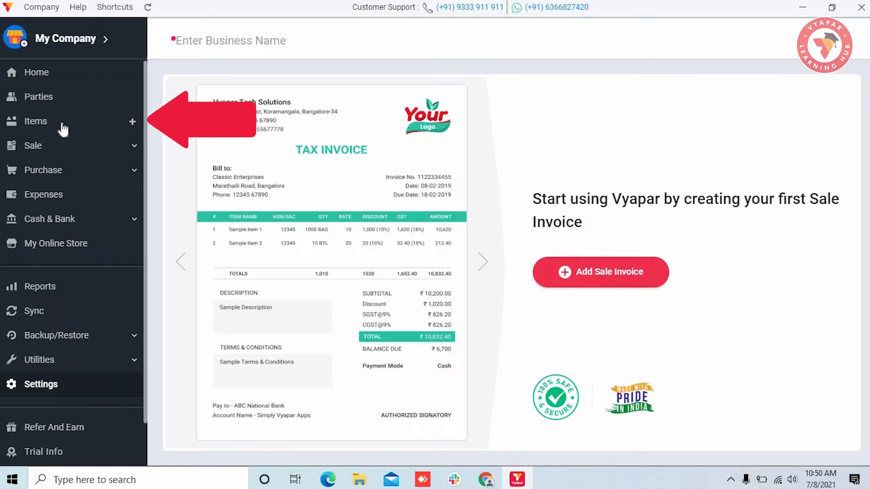
# - Review the Services, Category, Units and My Online Store sections of the items page, ending on Products
pyautogui.click(63, 130)
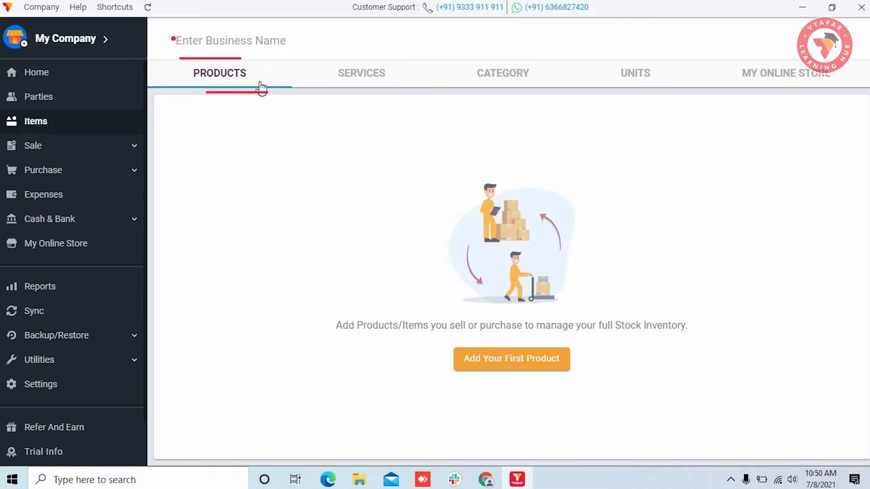
pyautogui.click(360, 82)
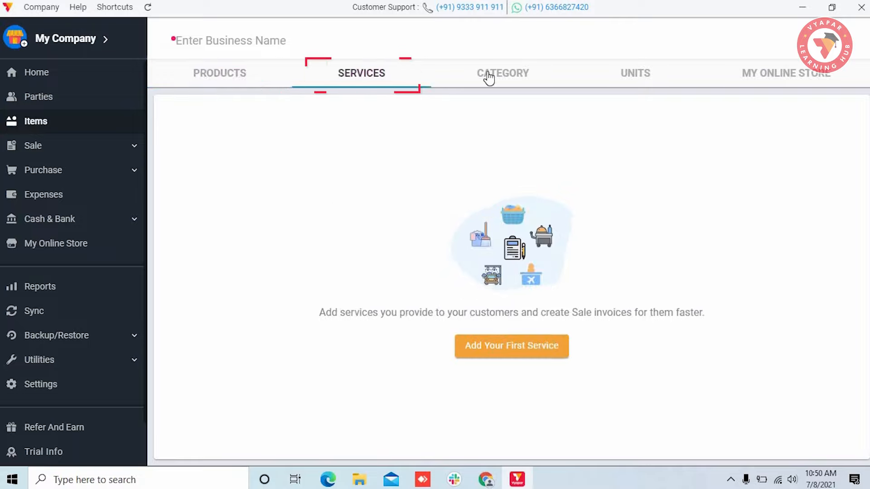
pyautogui.click(506, 77)
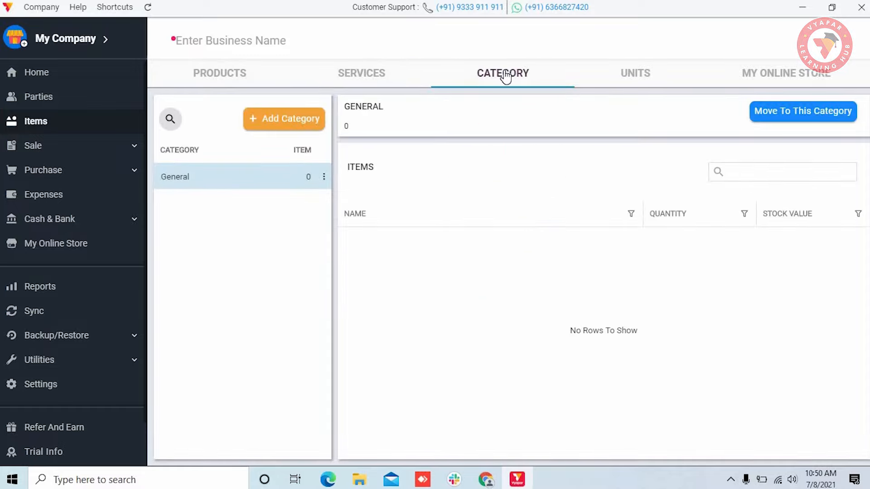
pyautogui.click(649, 72)
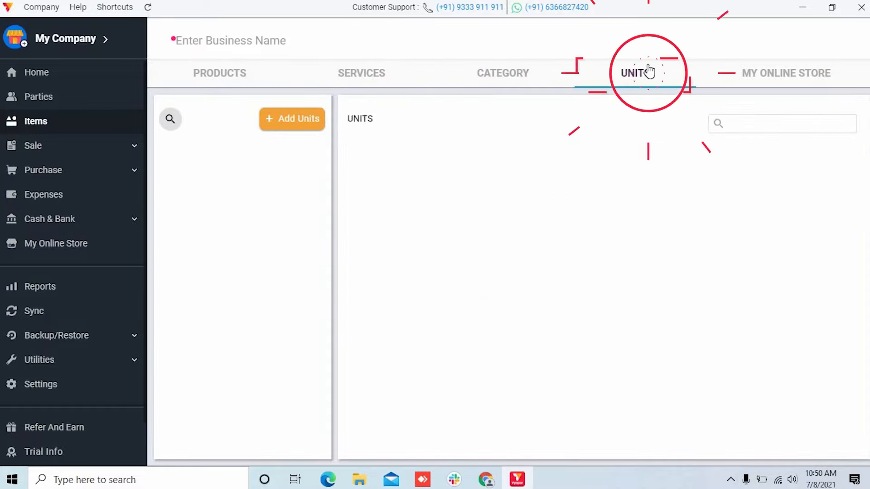
pyautogui.click(767, 77)
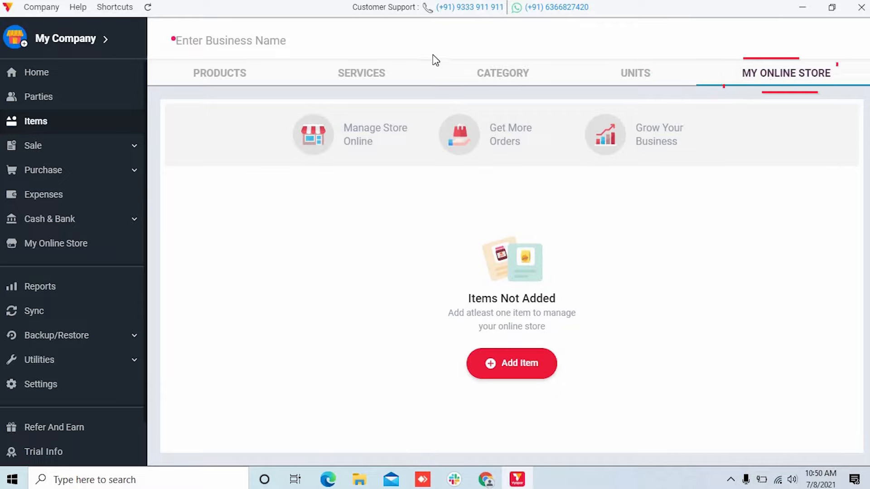
pyautogui.click(240, 72)
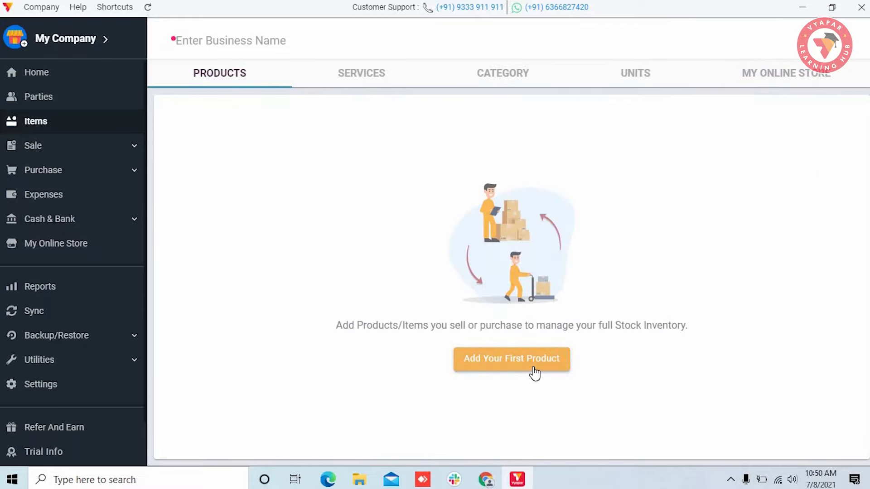
# - Start a new product named Water Bottle with item HSN 123456 and item code 987654
pyautogui.click(533, 368)
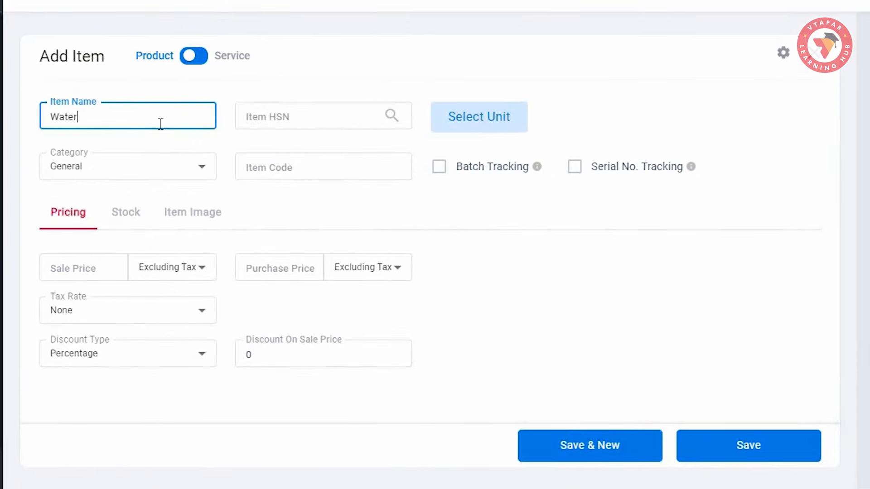
pyautogui.write('Water Bottle')
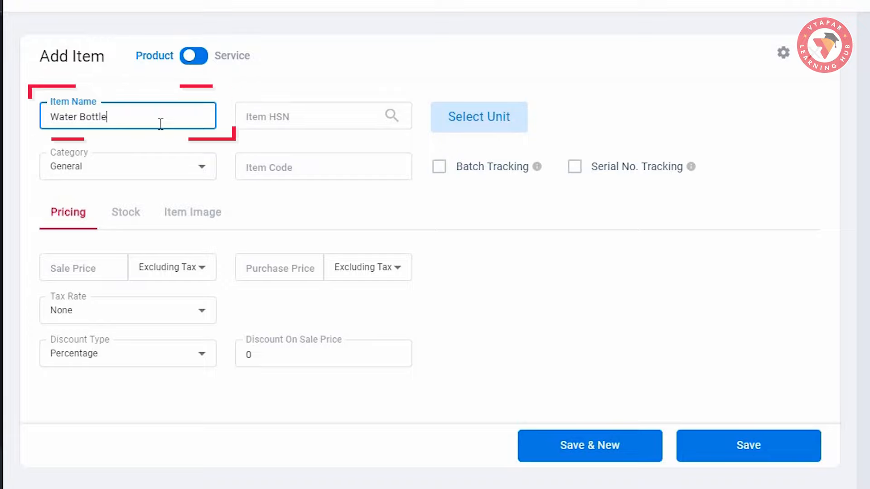
pyautogui.press('Tab')
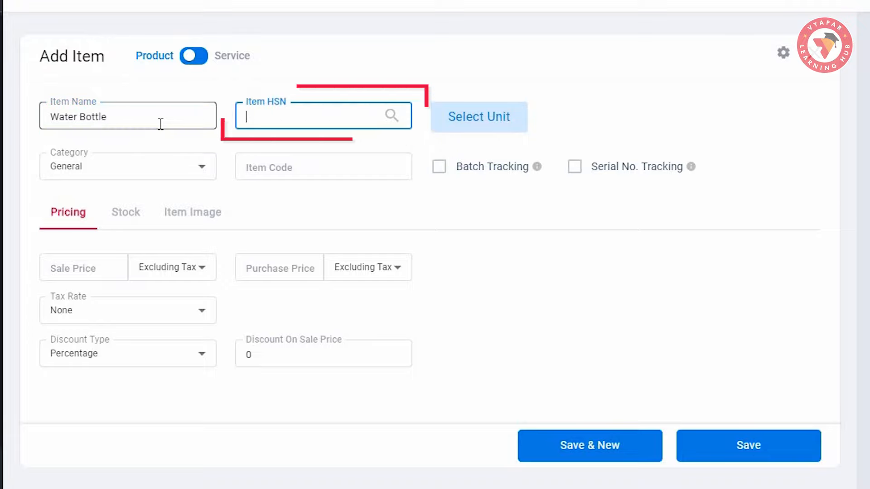
pyautogui.write('123456')
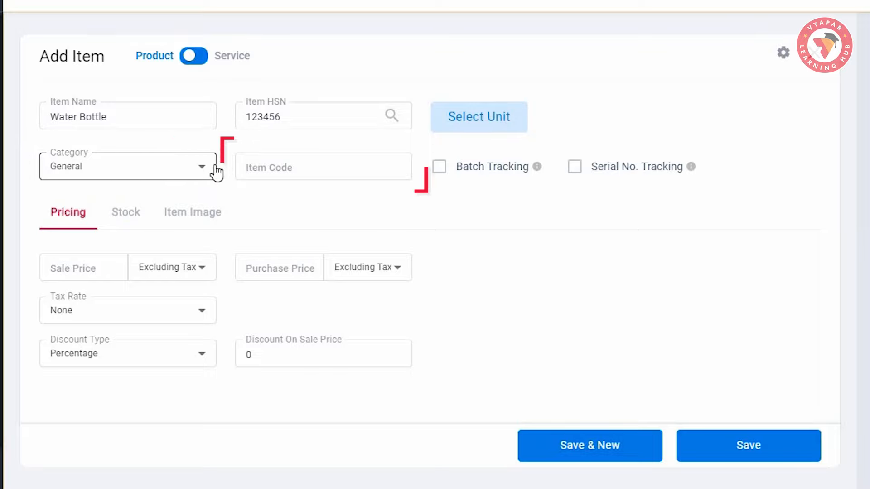
pyautogui.click(295, 167)
pyautogui.write('987654')
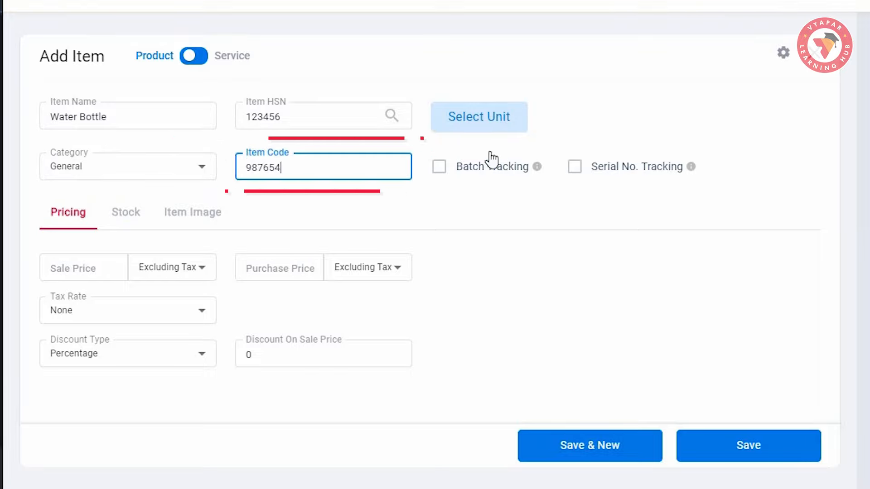
# - Assign Box as the base unit and Bottles as the secondary unit, with 1 Box equal to 12 Bottles, and save the units
pyautogui.click(471, 123)
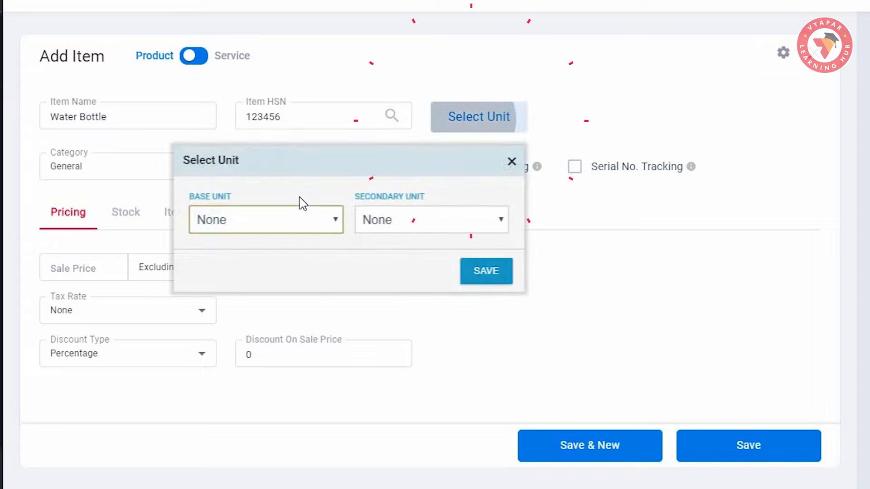
pyautogui.click(281, 226)
pyautogui.click(252, 320)
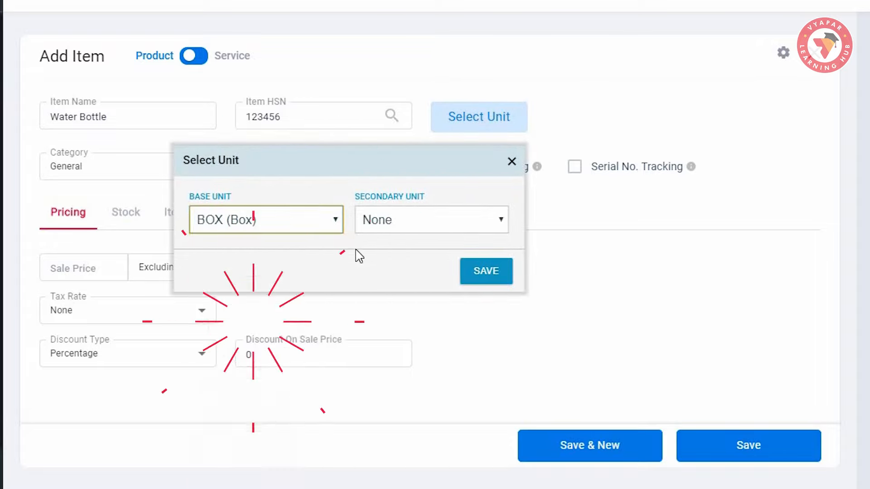
pyautogui.click(432, 226)
pyautogui.click(413, 293)
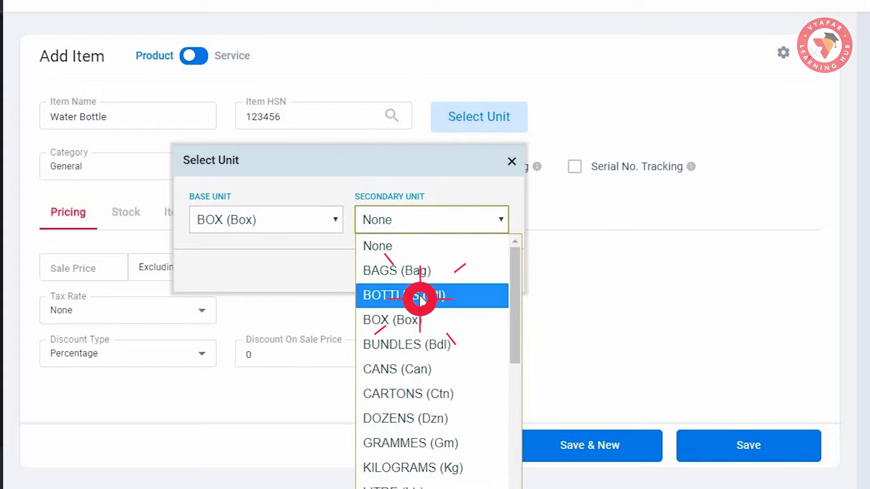
pyautogui.click(333, 235)
pyautogui.press('BackSpace')
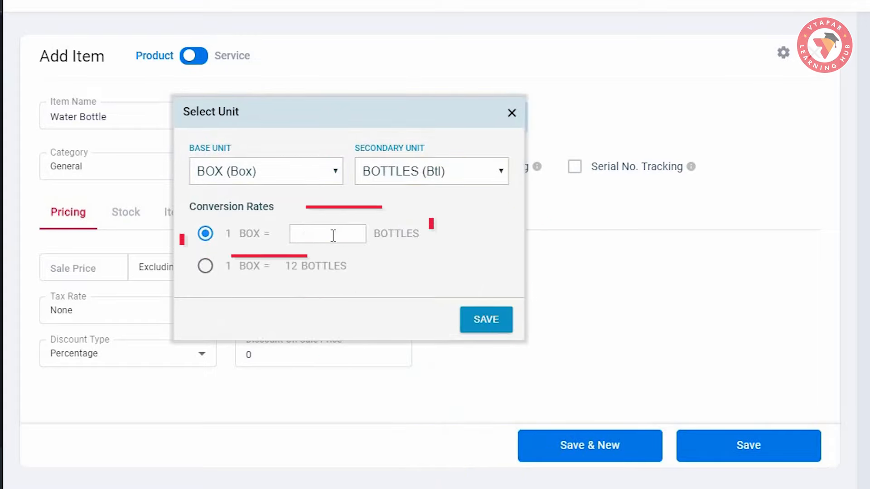
pyautogui.write('12')
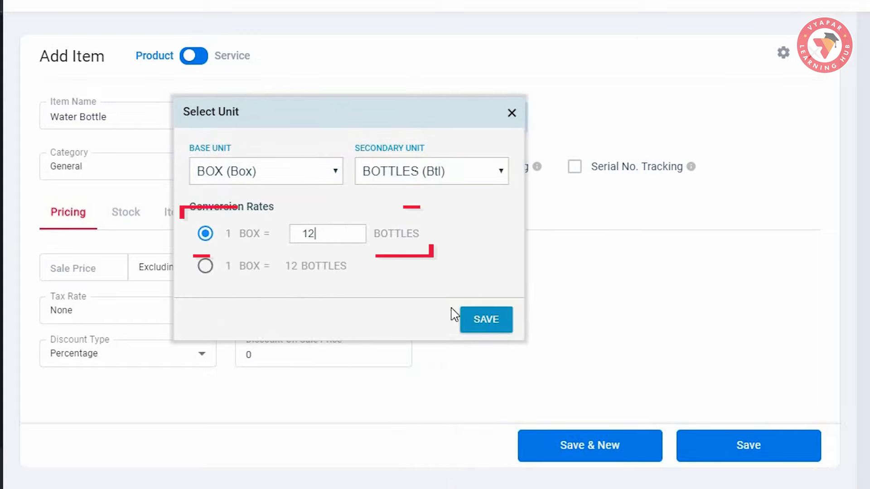
pyautogui.click(506, 332)
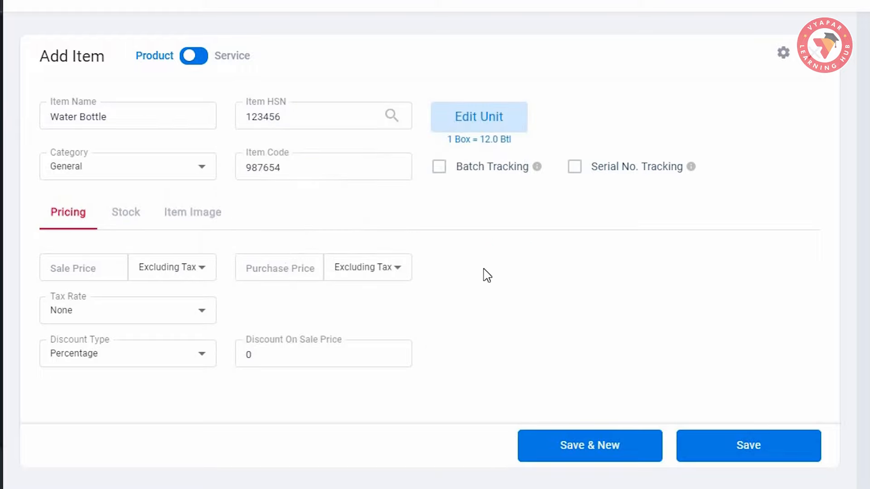
# - Look through the stock and item image sections of the new item and return to its pricing
pyautogui.click(124, 225)
pyautogui.click(181, 222)
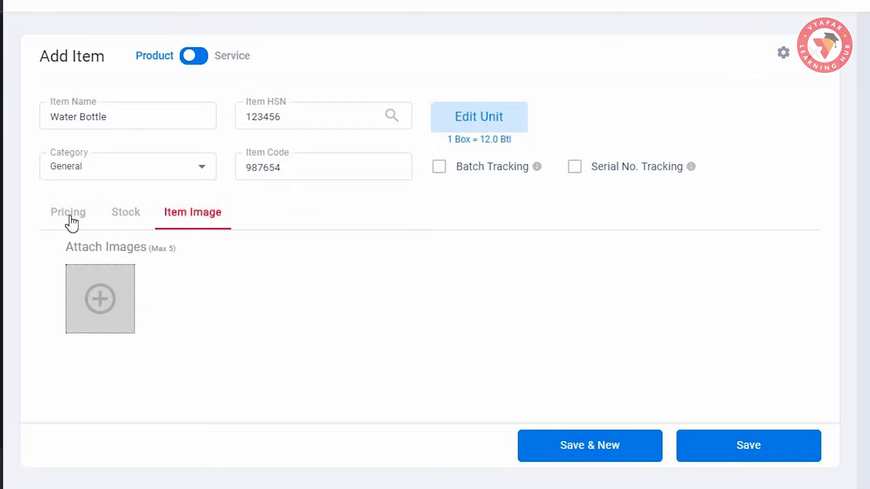
pyautogui.click(71, 223)
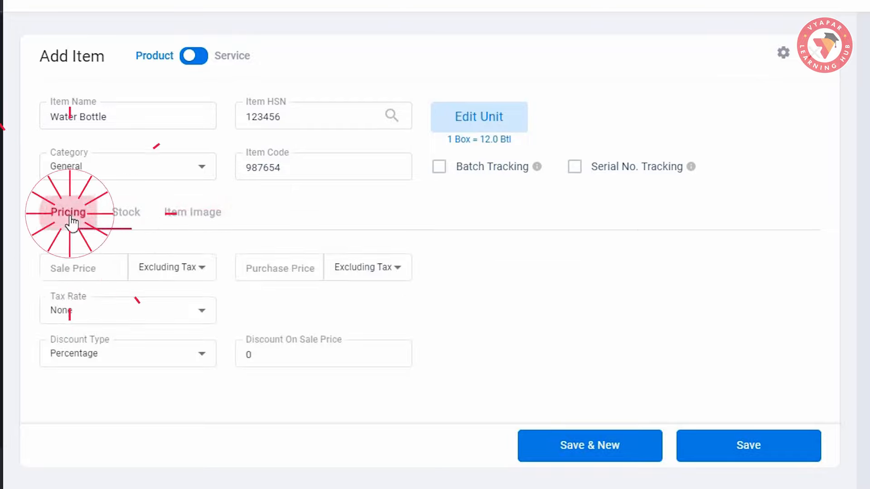
# - Set the sale price to 149 and the purchase price to 109, both excluding tax
pyautogui.click(74, 267)
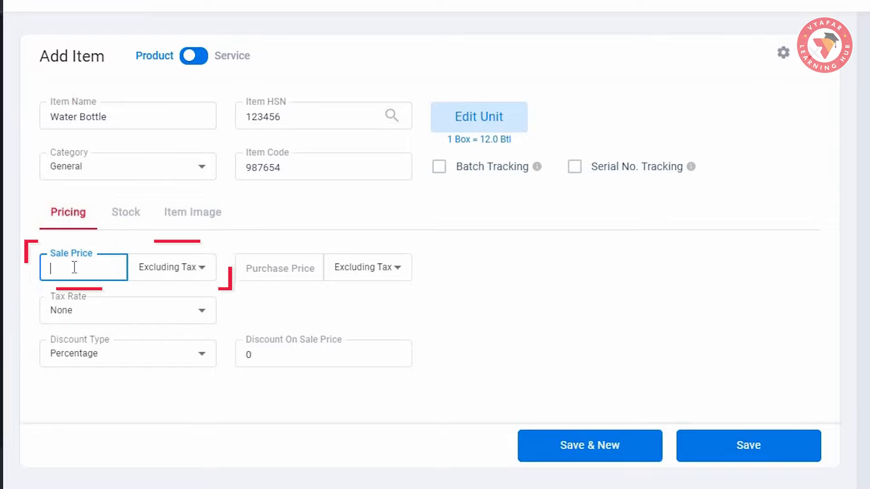
pyautogui.write('149')
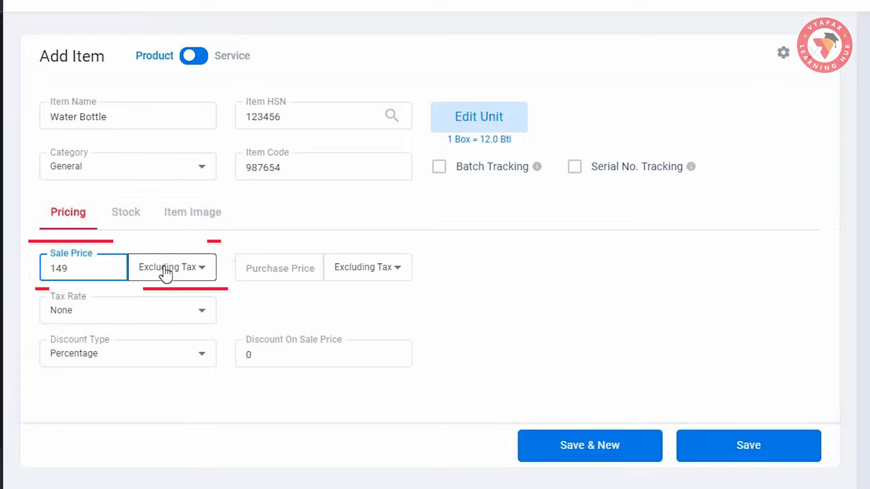
pyautogui.click(200, 277)
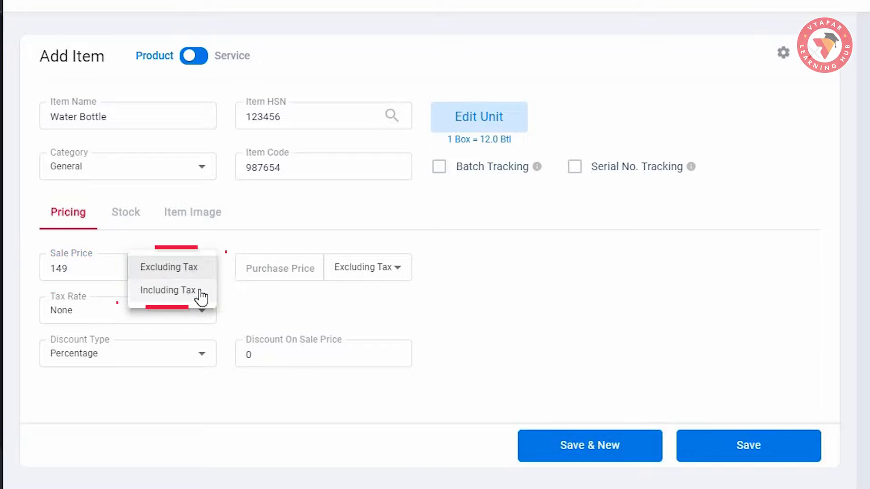
pyautogui.click(283, 268)
pyautogui.write('109')
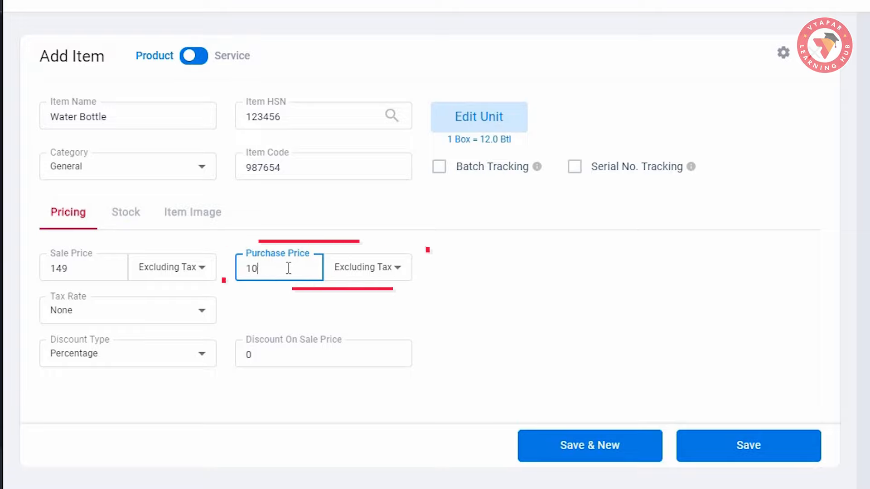
pyautogui.click(403, 275)
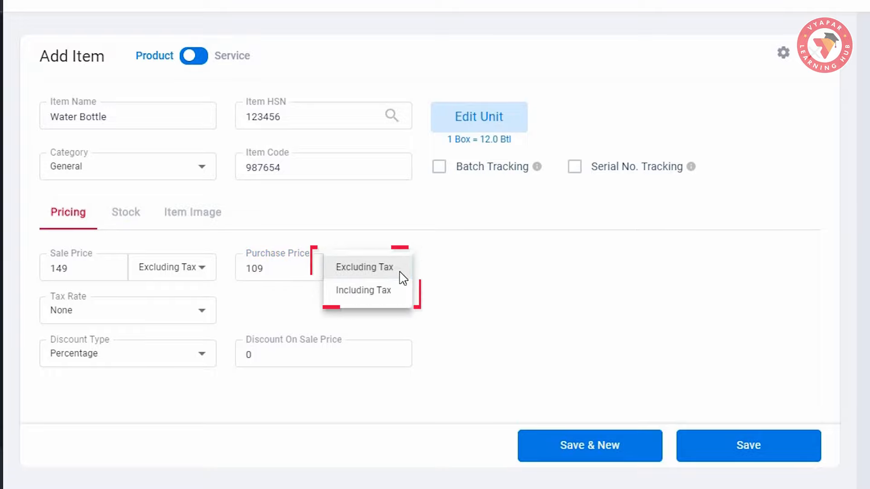
pyautogui.click(146, 311)
# - Set the tax rate to GST@12% and give a percentage discount of 1 on the sale price
pyautogui.click(142, 310)
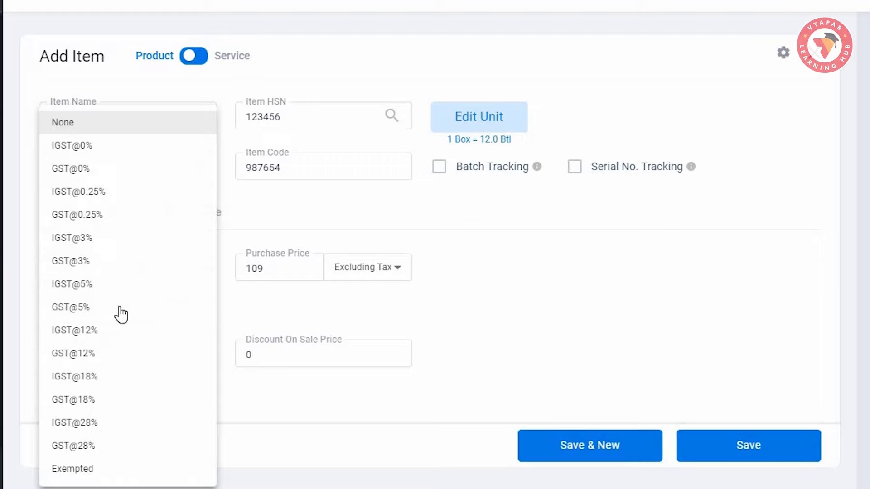
pyautogui.click(91, 354)
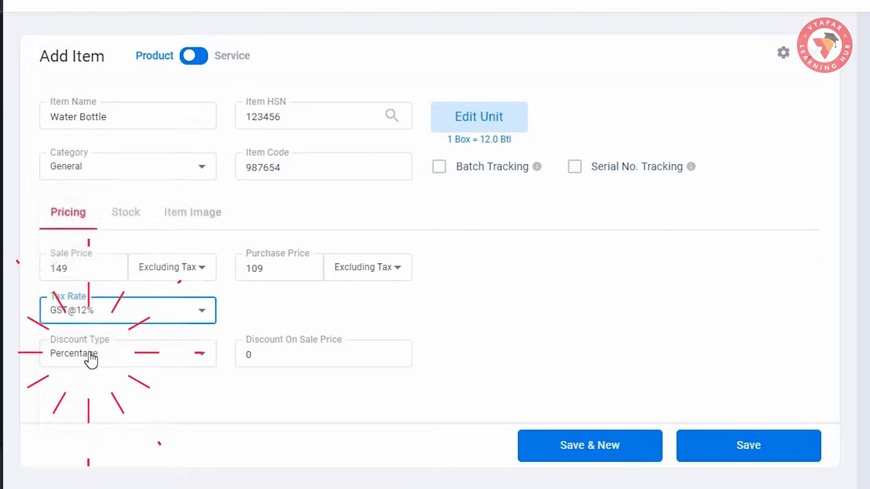
pyautogui.click(201, 362)
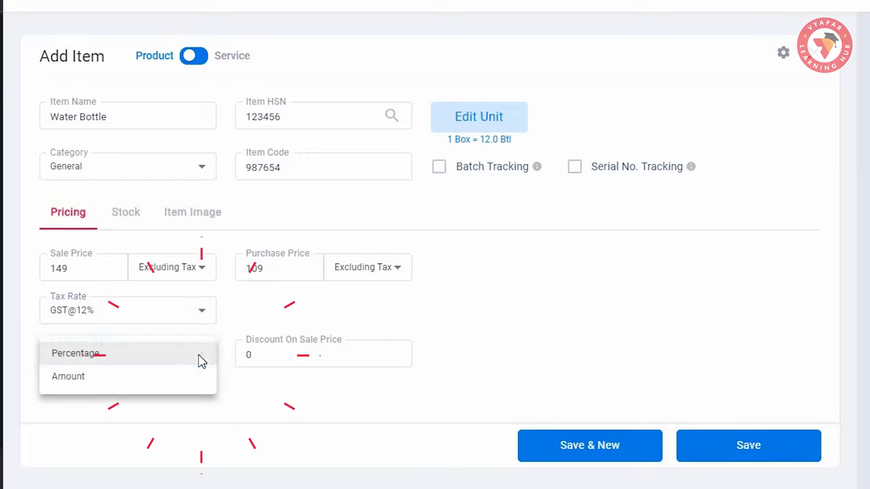
pyautogui.click(127, 384)
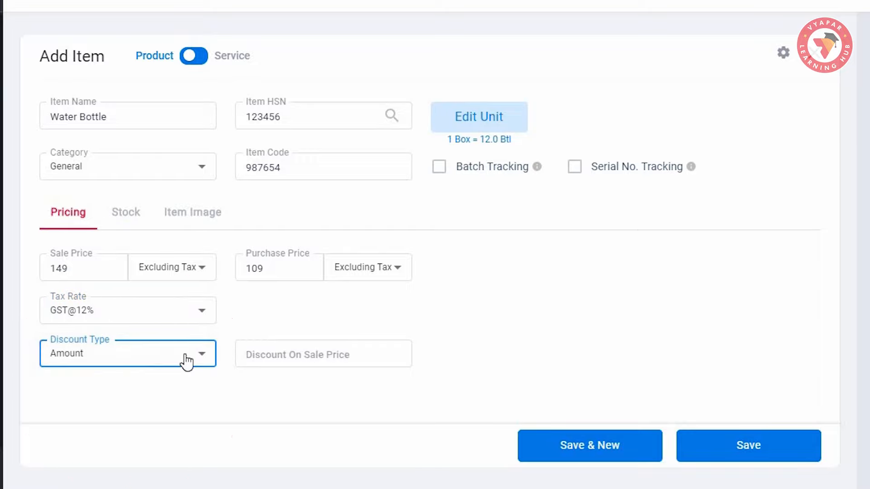
pyautogui.click(185, 359)
pyautogui.click(128, 332)
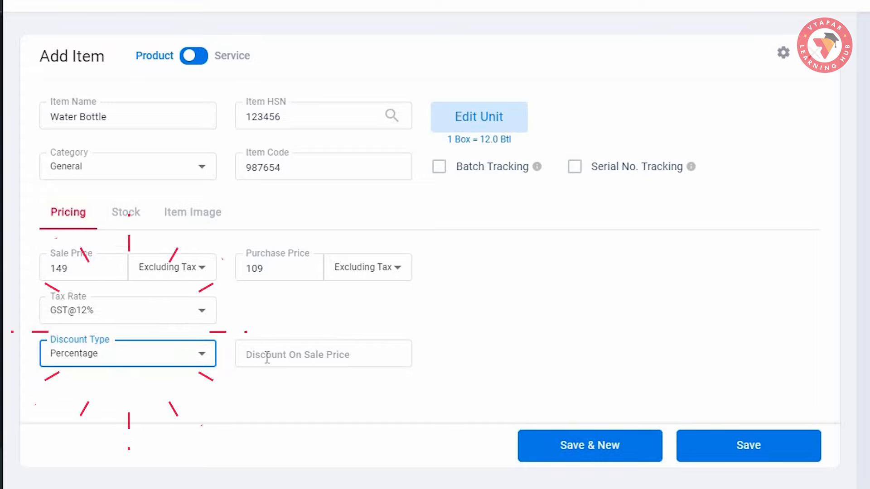
pyautogui.click(290, 358)
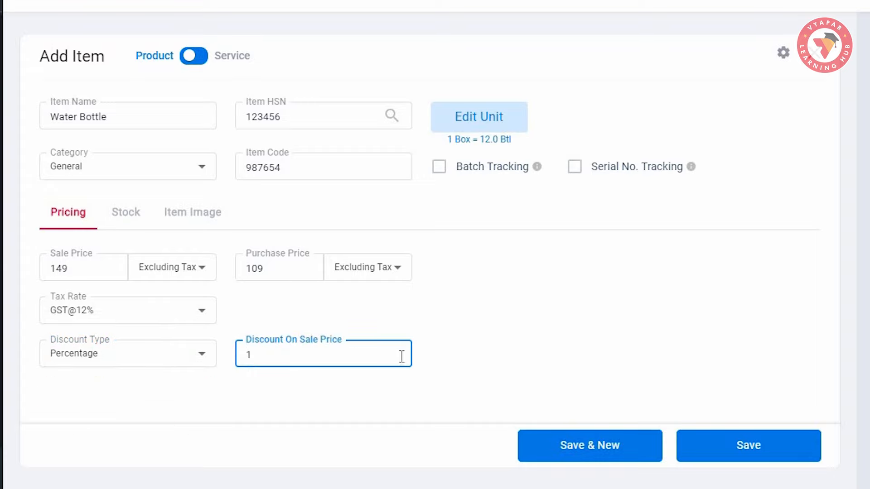
# - Open the item's stock details at the opening quantity
pyautogui.click(139, 218)
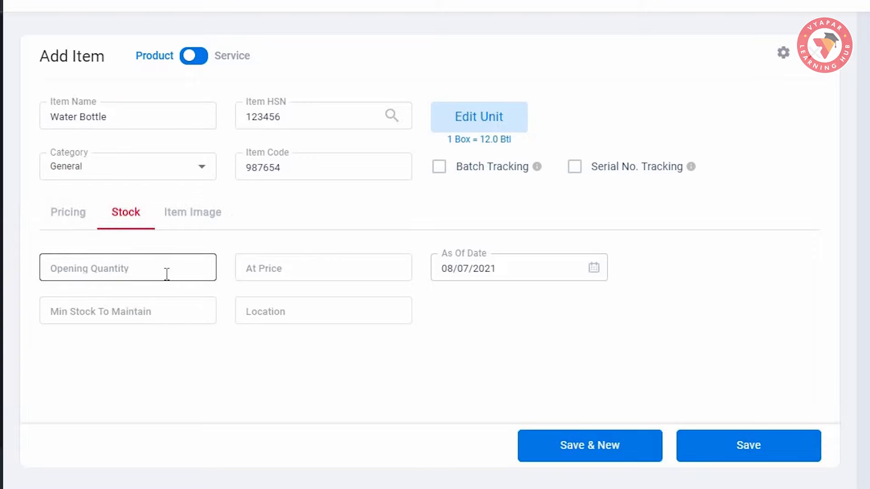
pyautogui.click(167, 274)
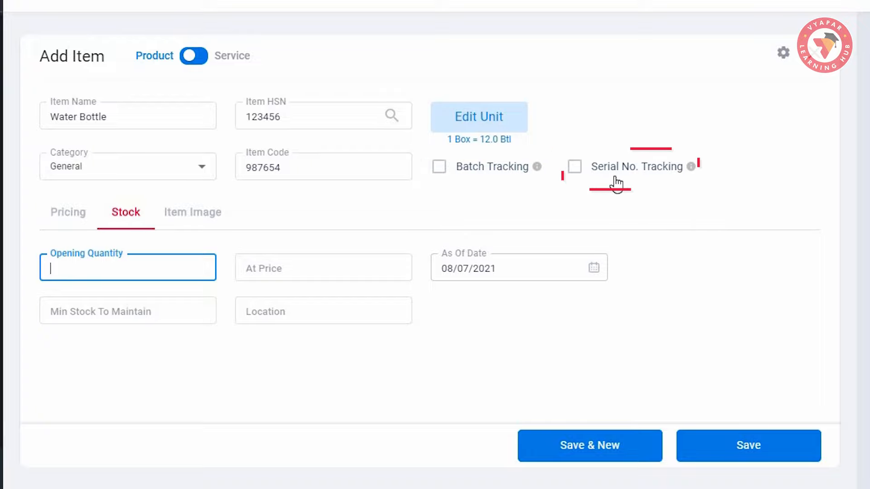
# - Enable batch tracking, look through the date and quantity fields of the opening stock batches, and save the batch entry empty
pyautogui.click(440, 172)
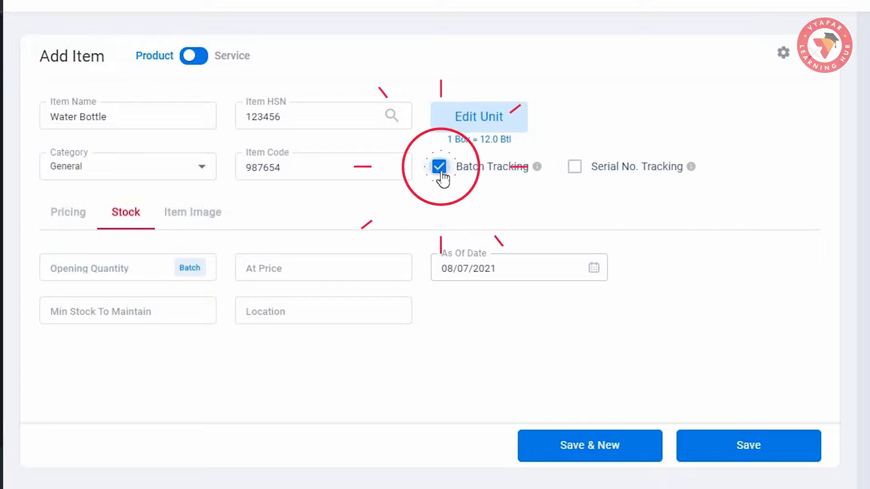
pyautogui.click(198, 273)
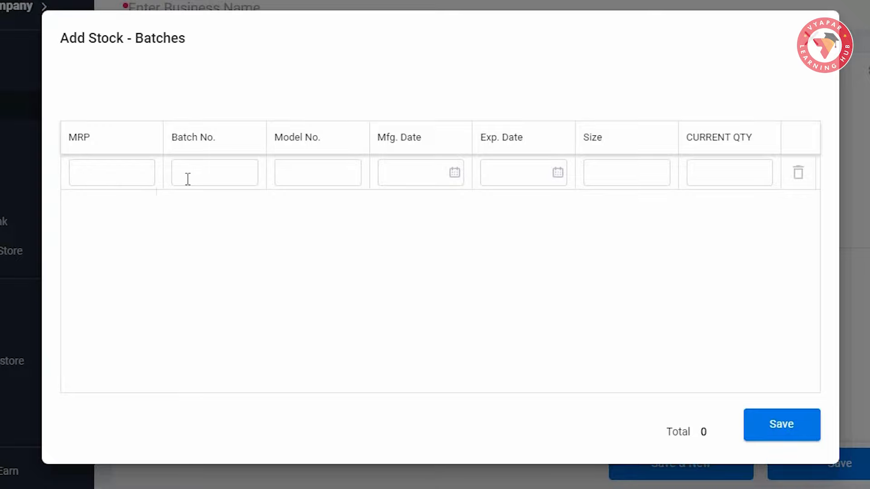
pyautogui.click(414, 171)
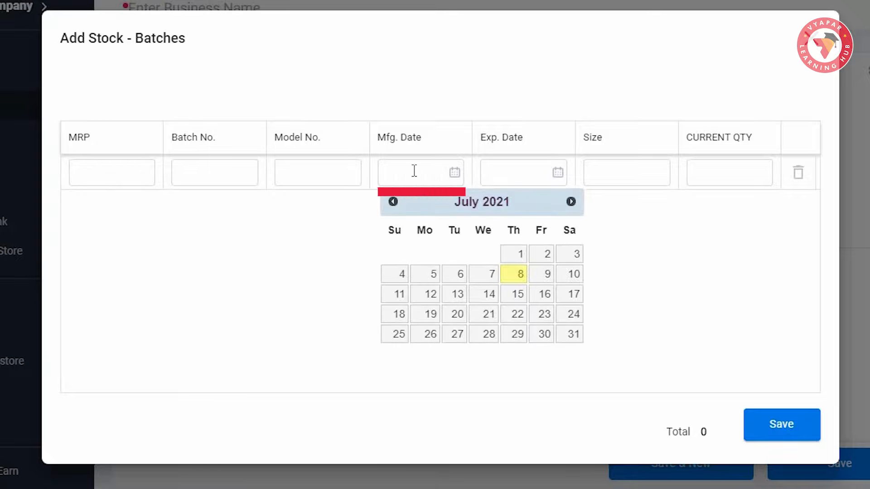
pyautogui.click(537, 176)
pyautogui.click(714, 168)
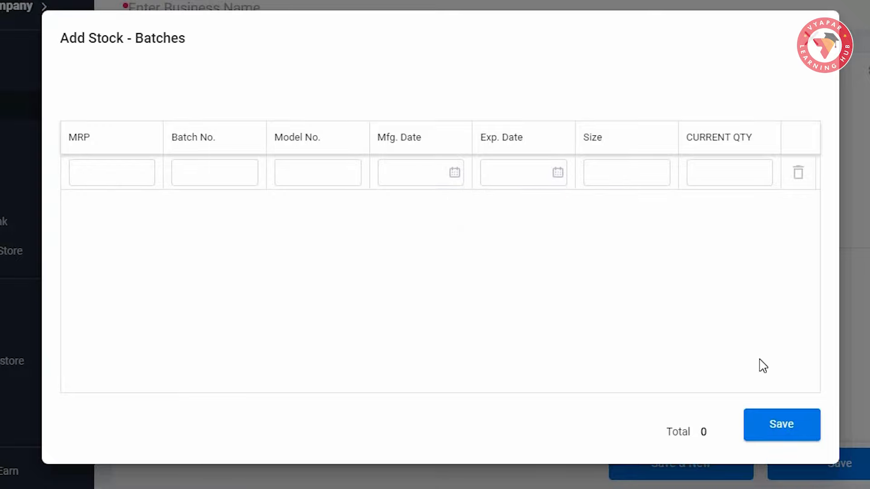
pyautogui.click(793, 440)
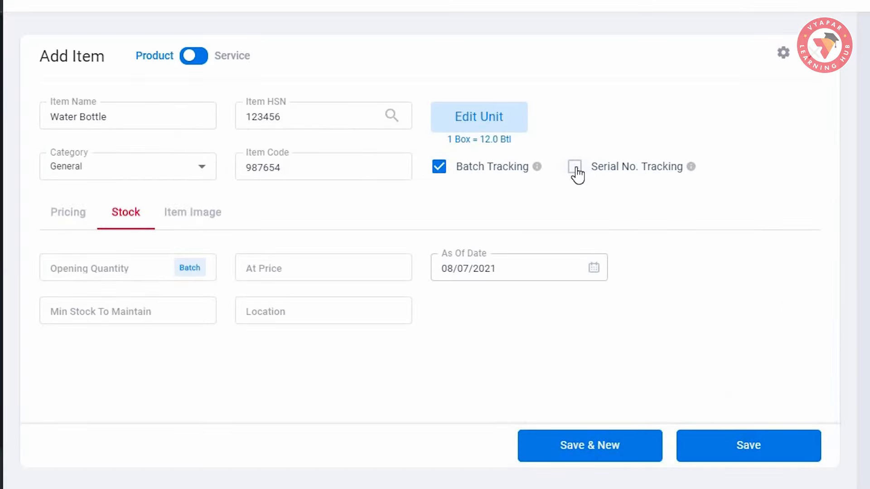
# - Enable serial number tracking and add serial number 123 to the opening stock, saving the entry
pyautogui.click(575, 168)
pyautogui.click(187, 274)
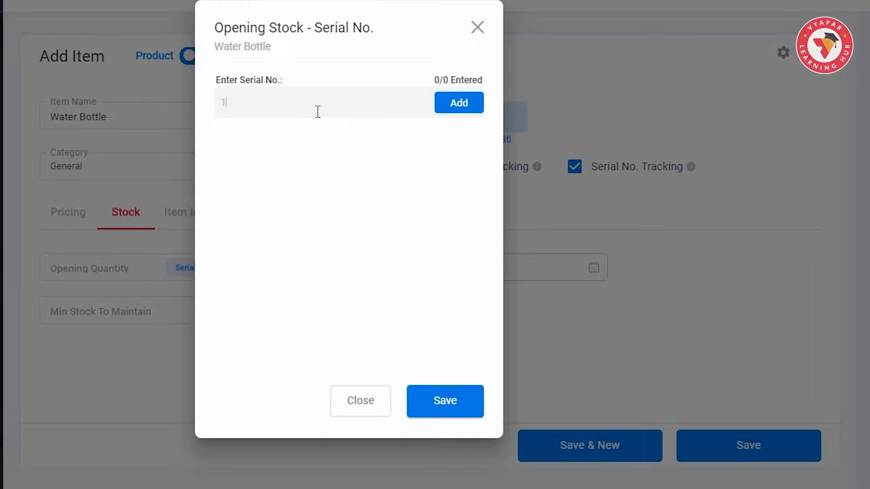
pyautogui.click(447, 104)
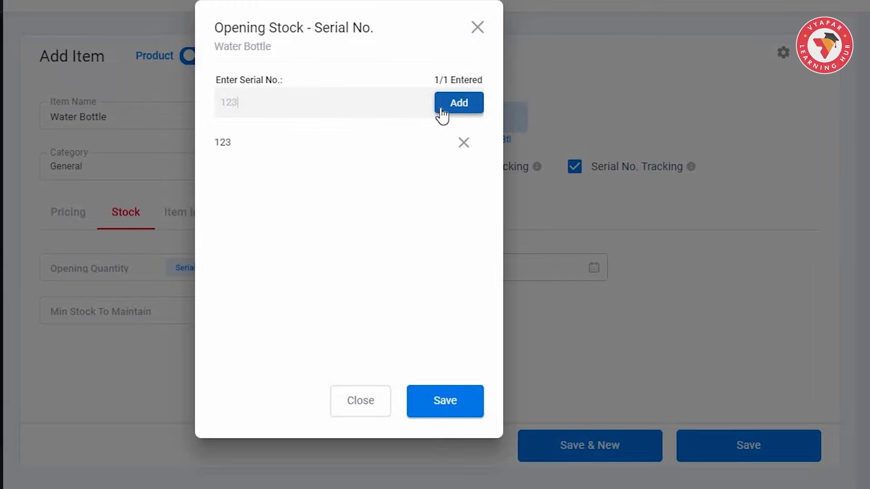
pyautogui.click(444, 402)
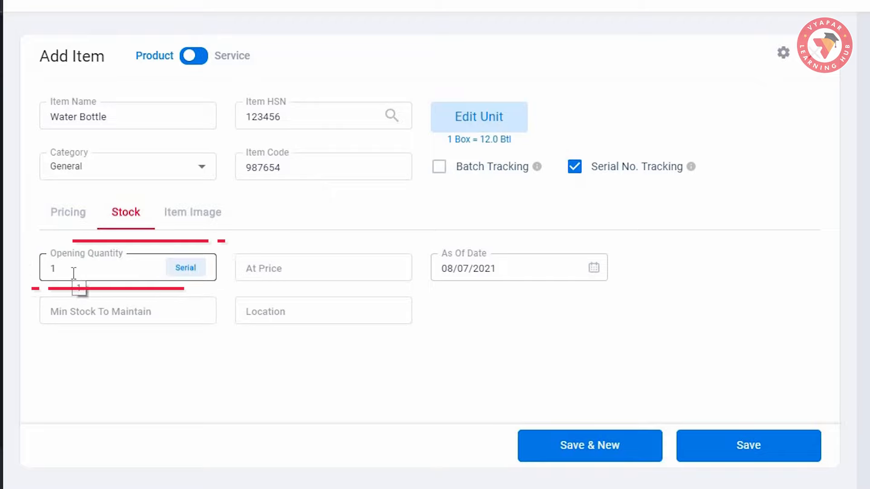
# - Set the opening stock price to 100, keep the 08/07/2021 date, and set the minimum stock to maintain to 5
pyautogui.click(290, 274)
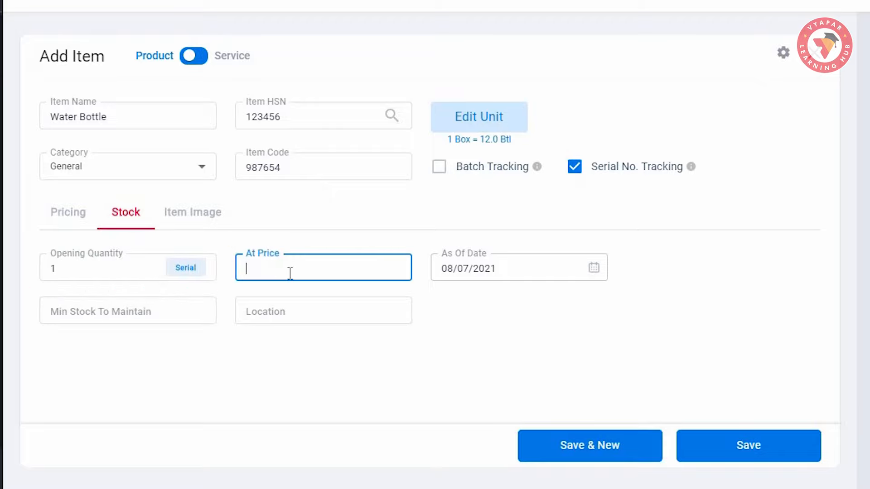
pyautogui.write('100')
pyautogui.click(597, 273)
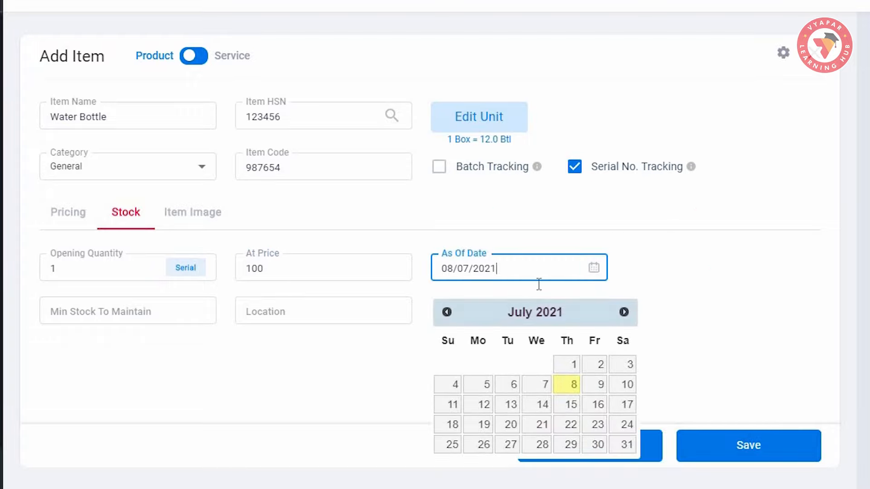
pyautogui.click(240, 390)
pyautogui.click(140, 311)
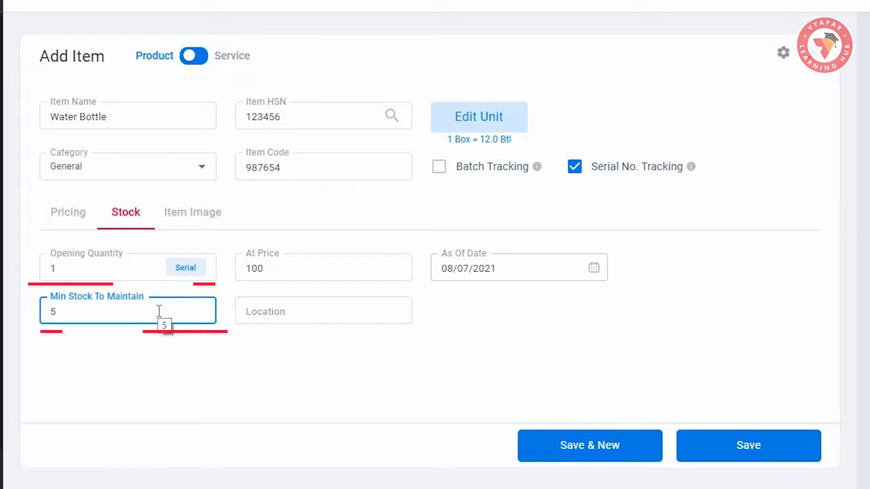
# - Enter 2Row, 2AB as the item's storage location
pyautogui.click(313, 313)
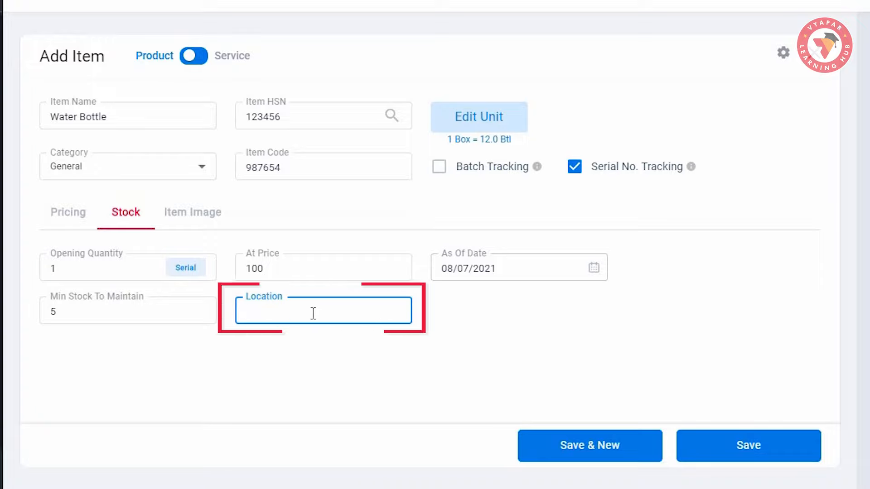
pyautogui.write('@')
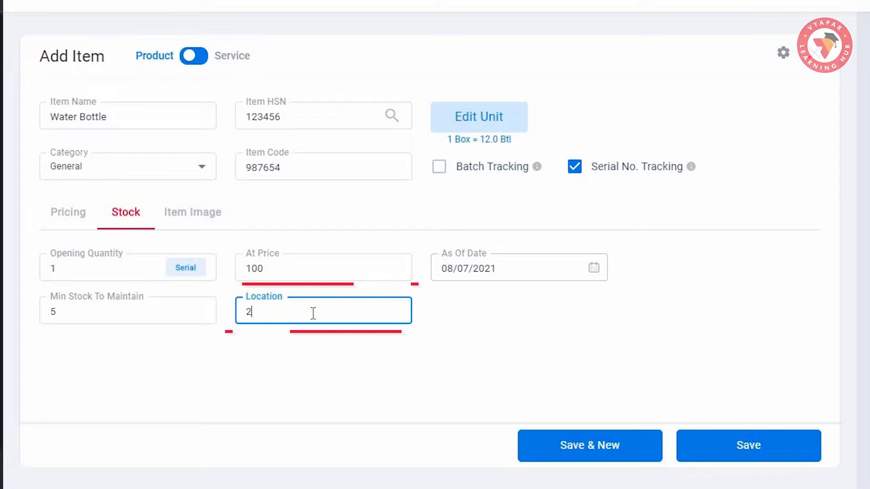
pyautogui.write('Row')
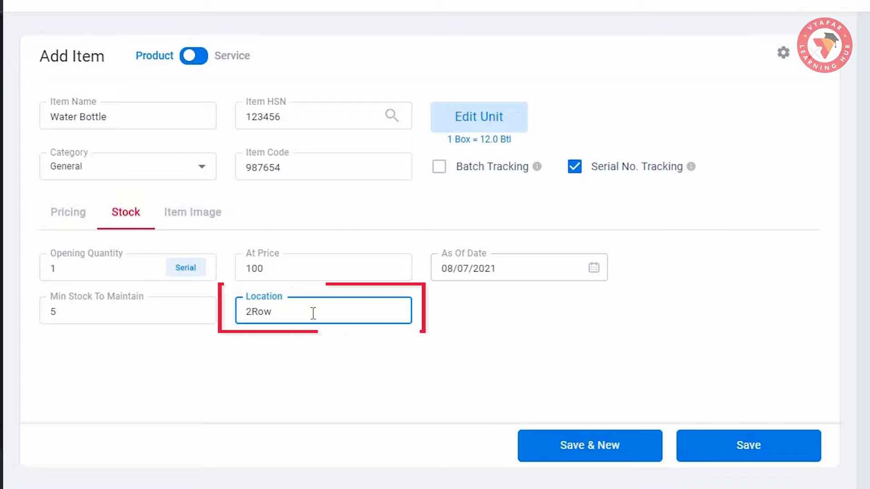
pyautogui.write(', ')
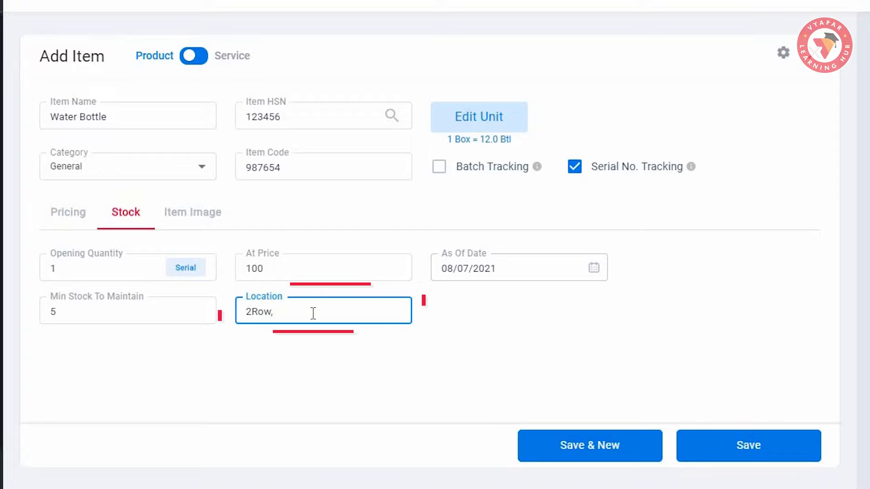
pyautogui.write('2AB')
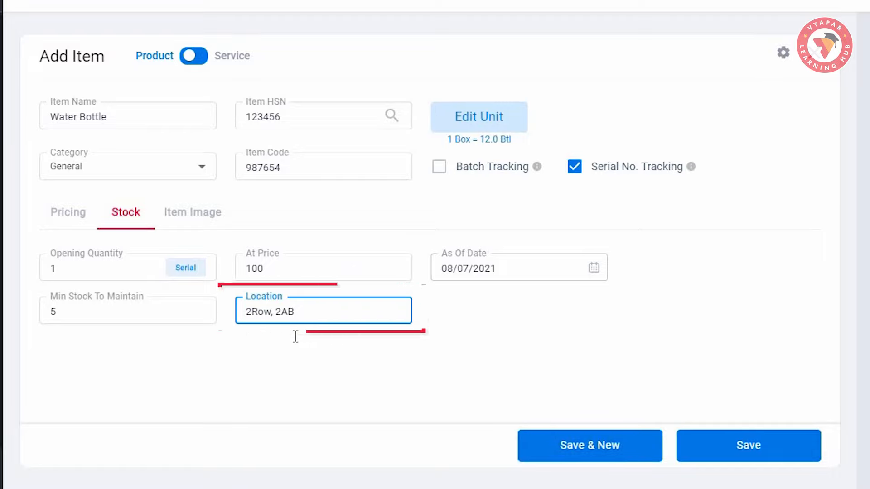
pyautogui.click(193, 213)
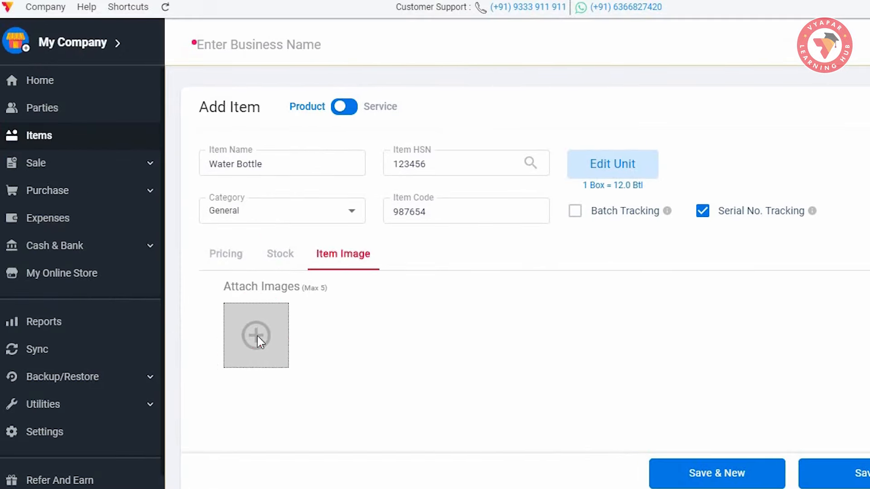
pyautogui.click(100, 299)
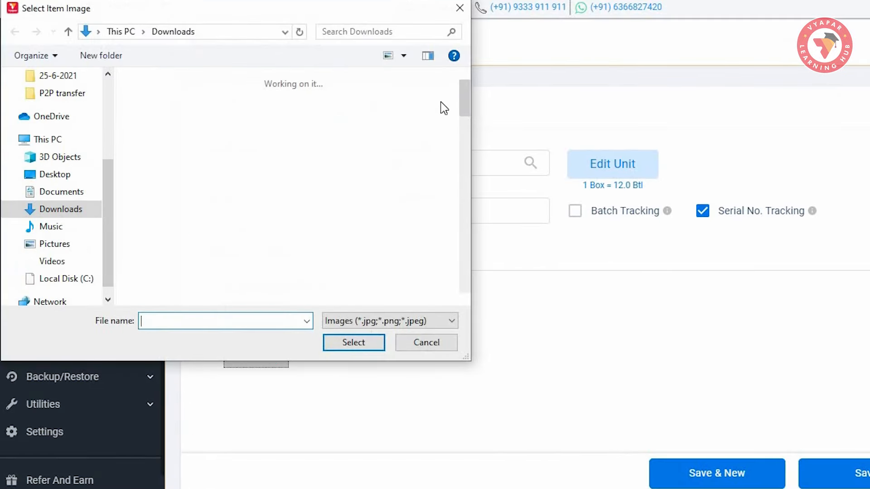
pyautogui.click(461, 16)
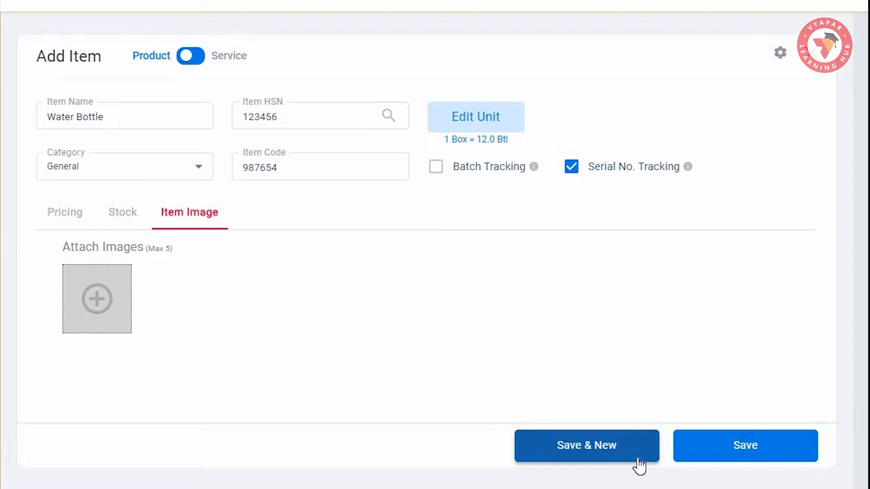
# - Save the completed Water Bottle item
pyautogui.click(712, 463)
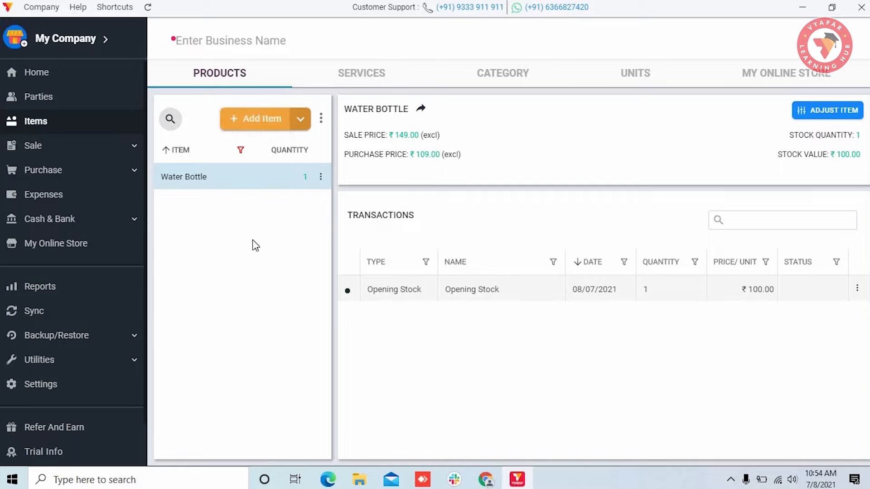
# - Download the item import template to the Downloads folder as Import Items Template.xlsx and view its sample data in Excel
pyautogui.scroll(-1, 85, 308)
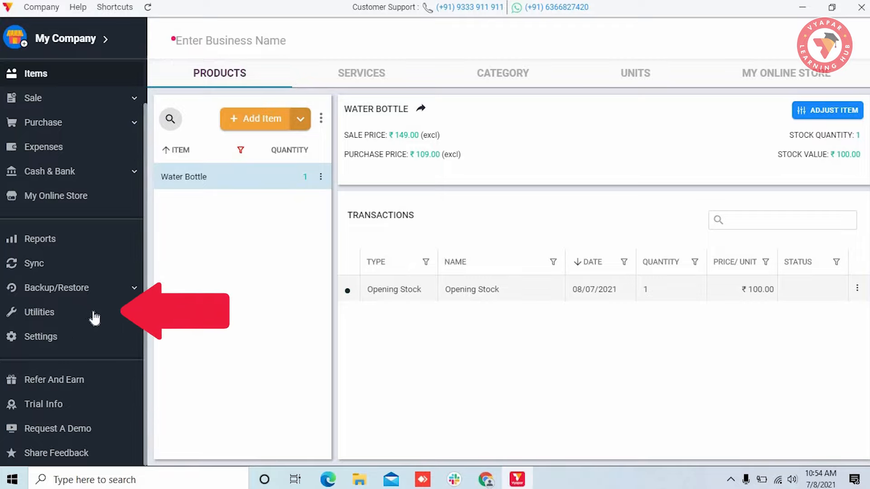
pyautogui.click(95, 319)
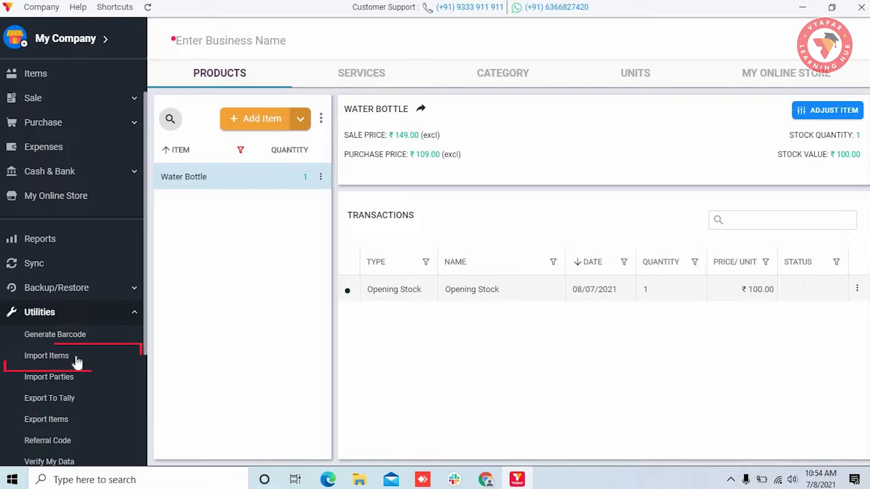
pyautogui.click(77, 361)
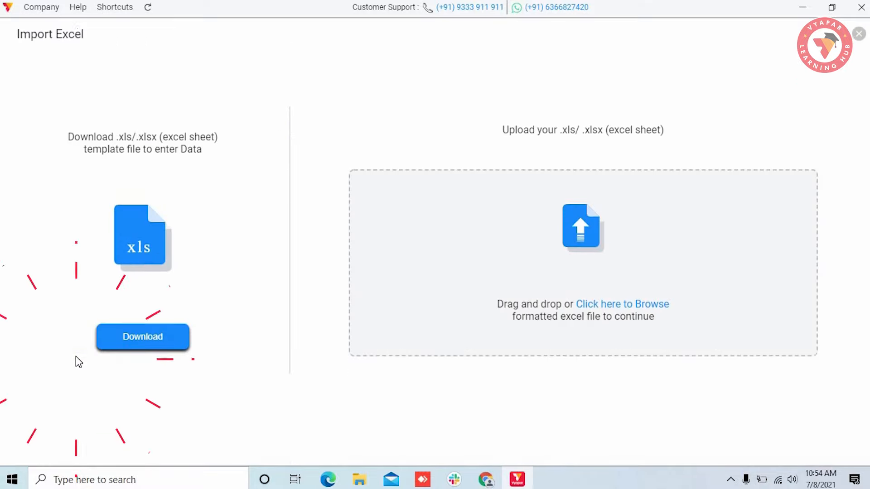
pyautogui.click(146, 346)
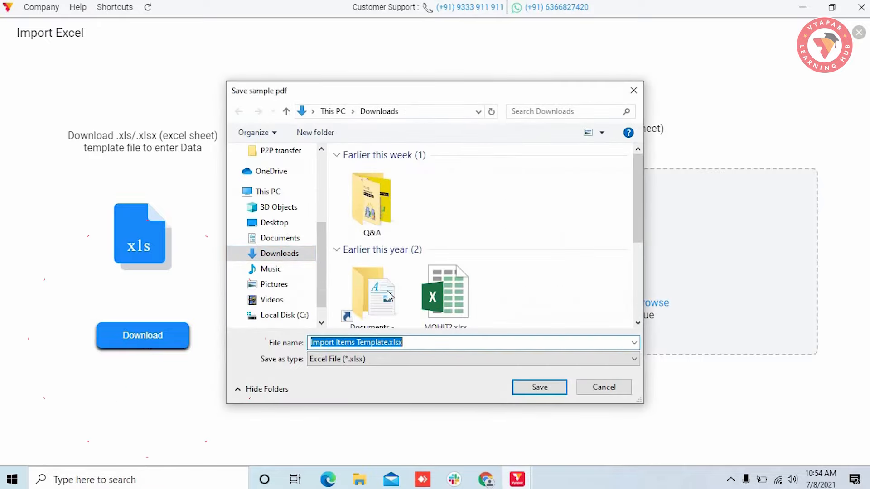
pyautogui.click(548, 387)
pyautogui.click(452, 354)
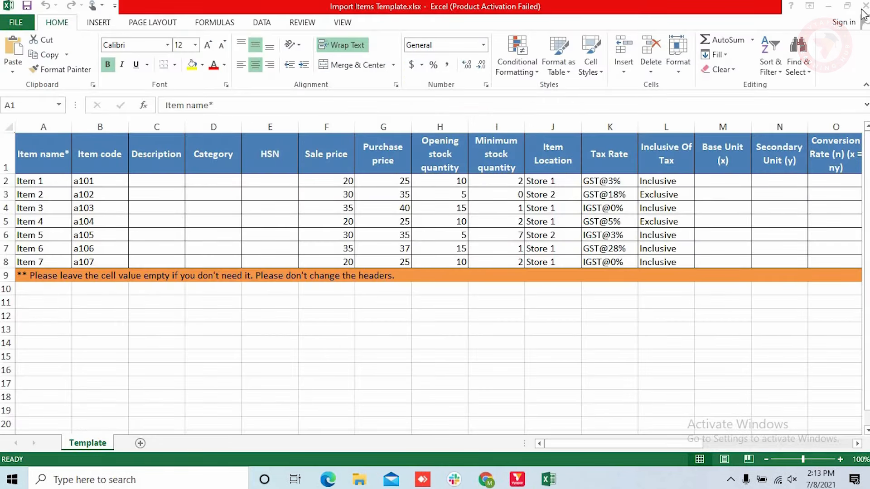
pyautogui.click(864, 6)
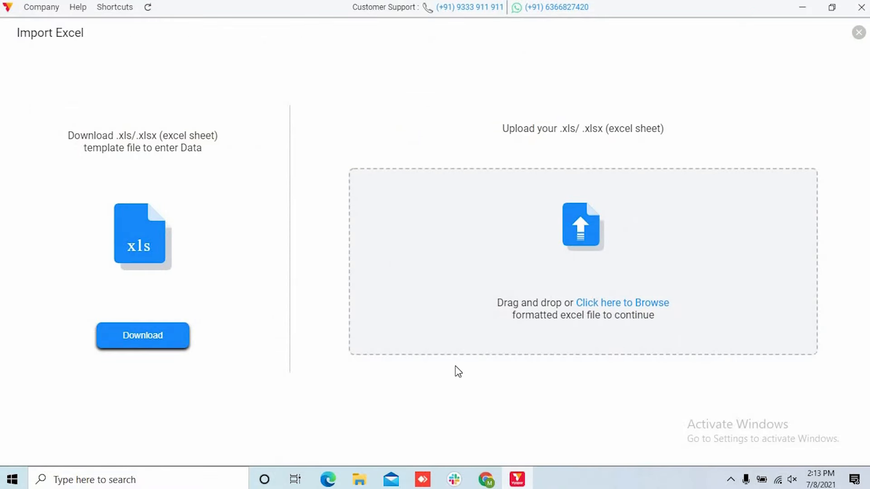
# - Upload Import Items Template.xlsx from the Downloads folder and import all its valid items into the product list
pyautogui.click(609, 303)
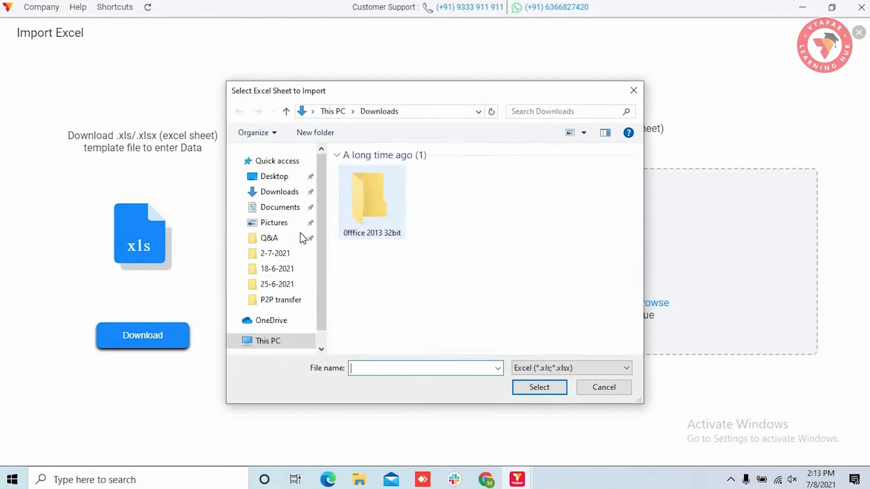
pyautogui.click(292, 269)
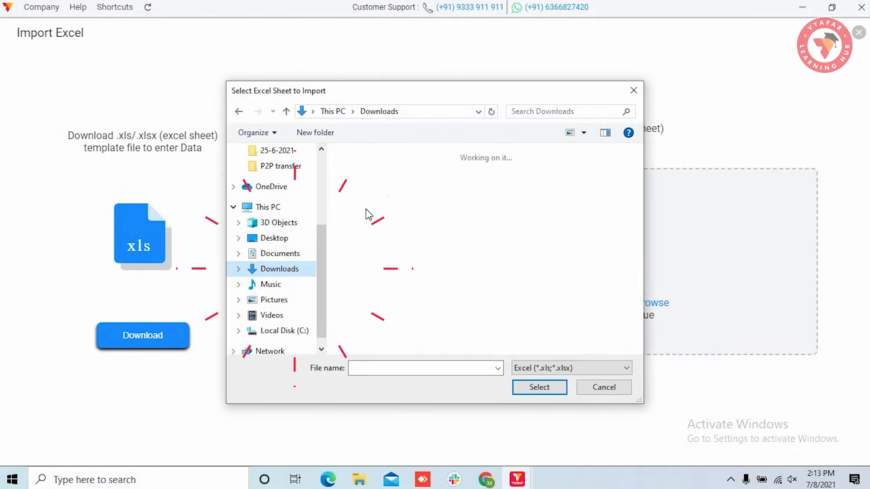
pyautogui.click(371, 207)
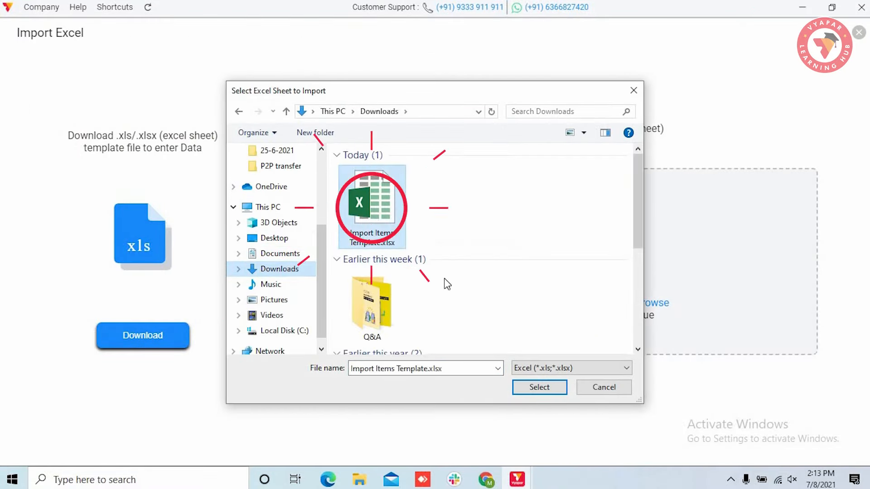
pyautogui.click(544, 392)
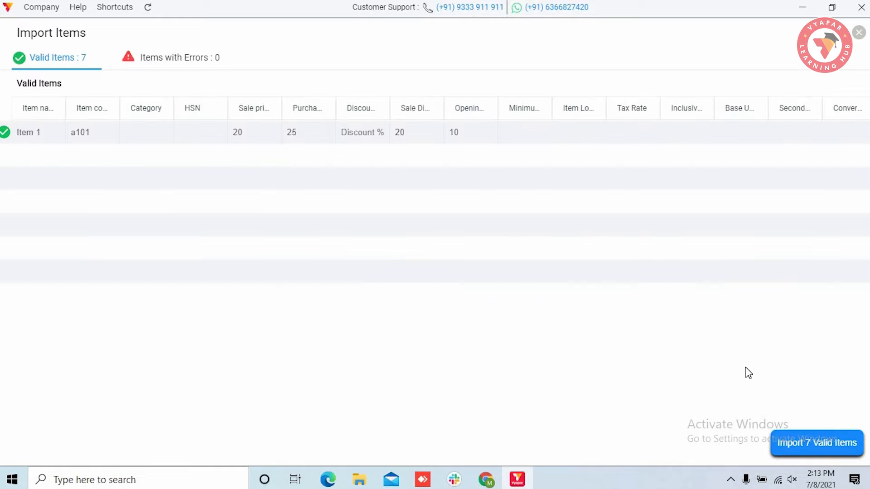
pyautogui.click(804, 444)
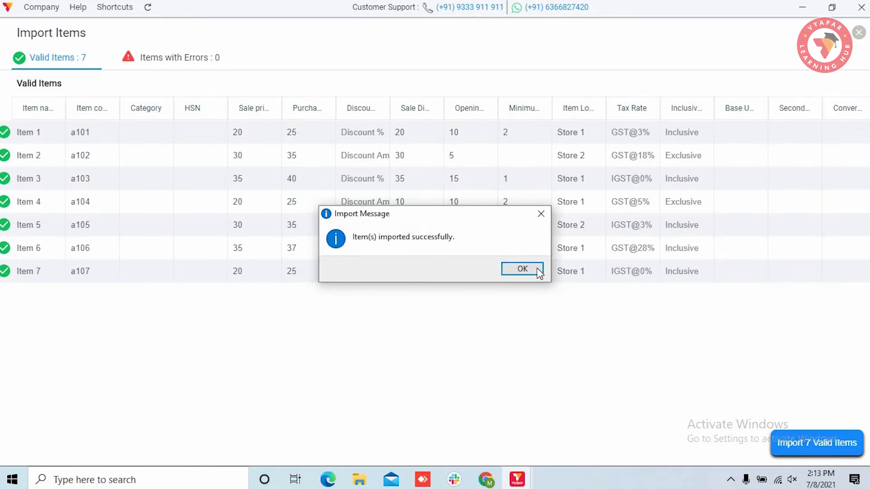
pyautogui.click(538, 273)
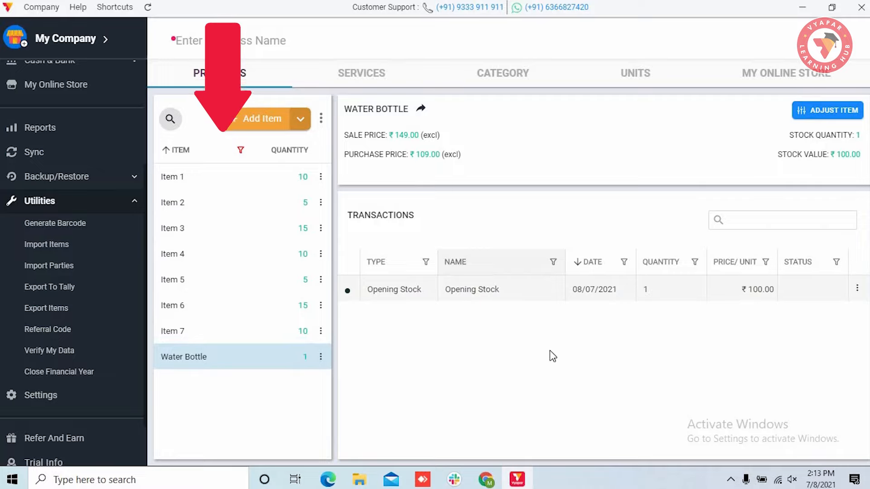